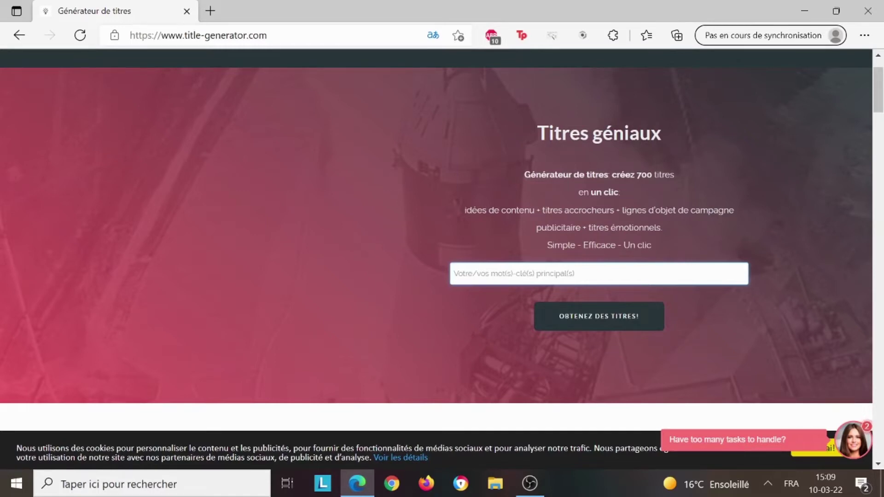
Step: Generate title ideas for the keyword "instagram" and look through the first page of suggested headlines
text(instagram)
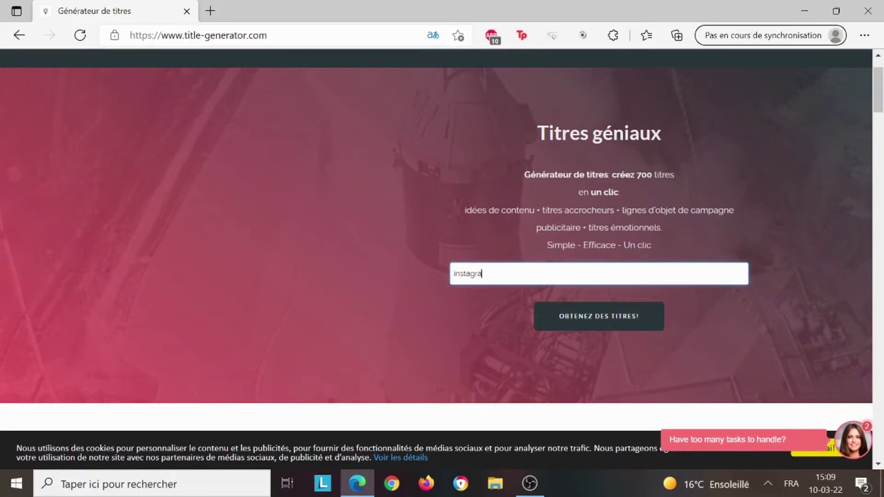
click(626, 323)
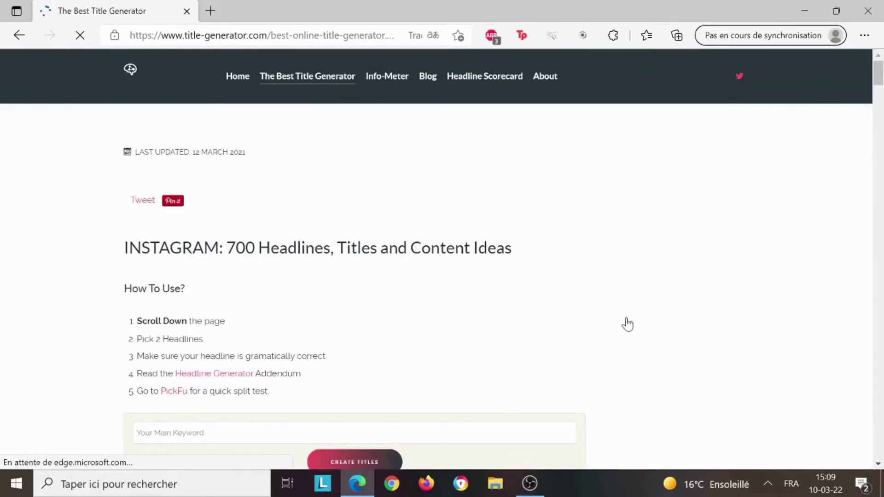
scroll(471, 307, down, 3)
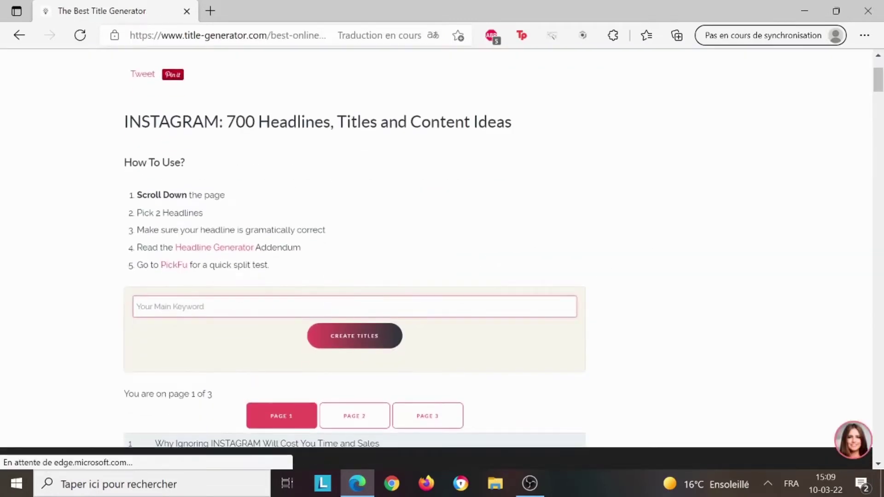
scroll(333, 138, down, 5)
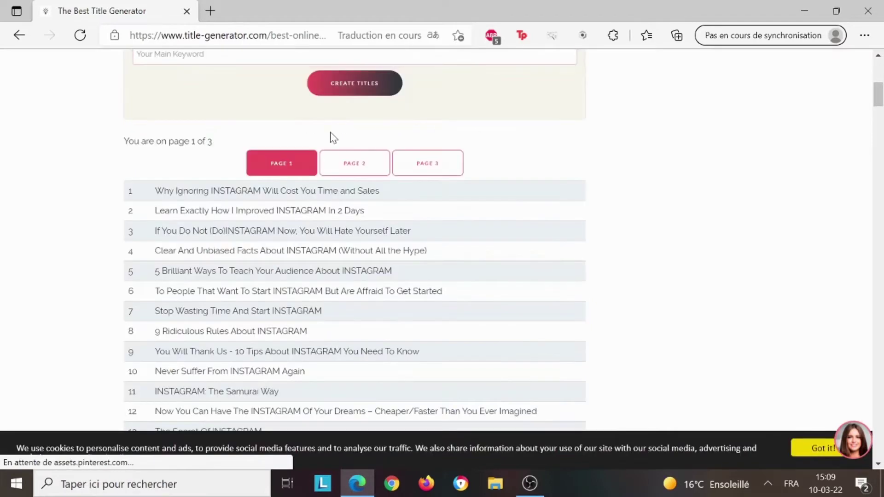
scroll(333, 137, down, 1)
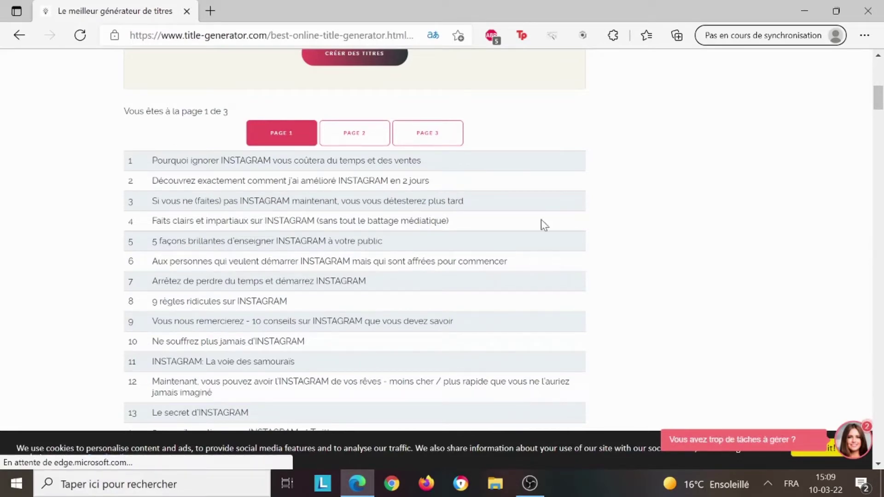
scroll(540, 219, down, 2)
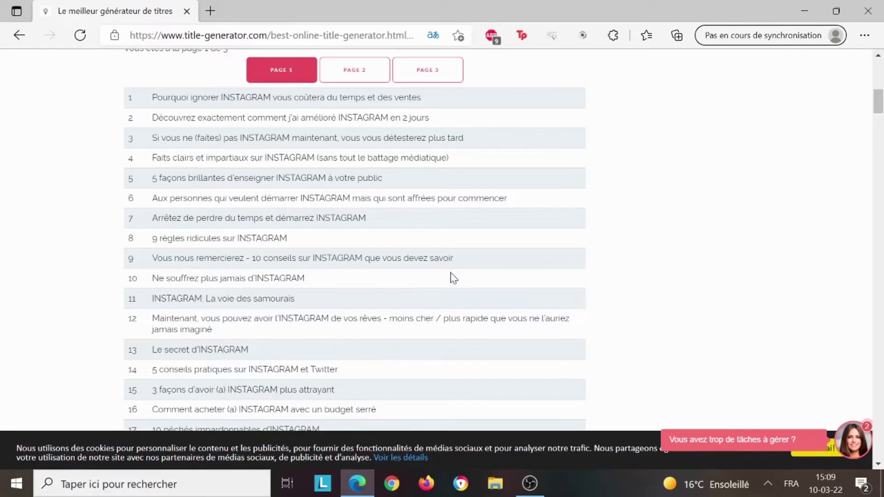
scroll(366, 166, down, 1)
scroll(325, 150, down, 1)
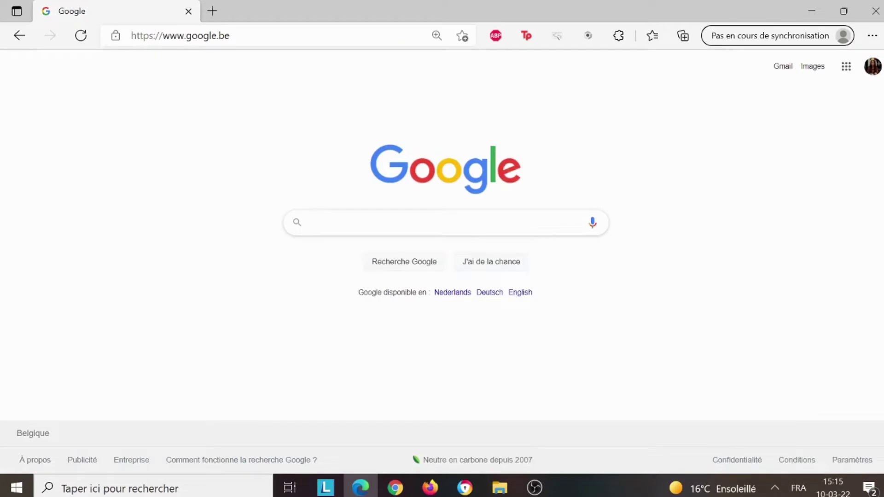
Step: Search Google for "quillbot" and open the Paraphrasing Tool page on quillbot.com
click(489, 222)
text(quillbot)
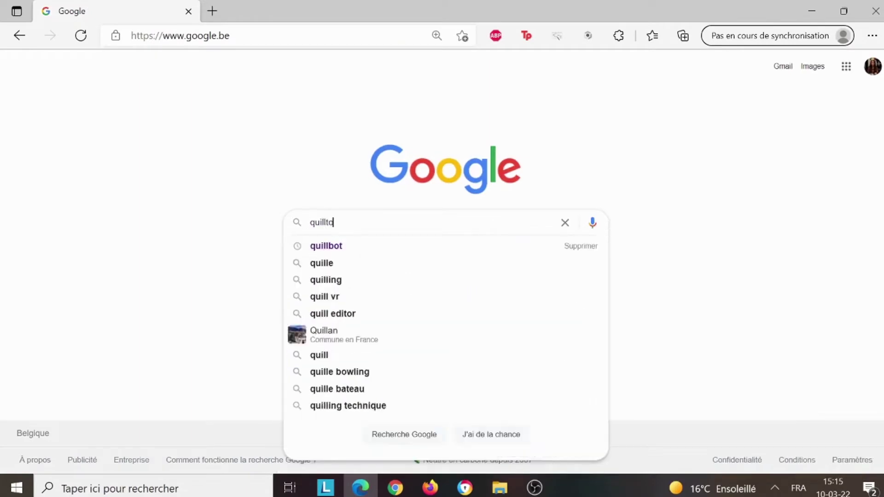
key(Return)
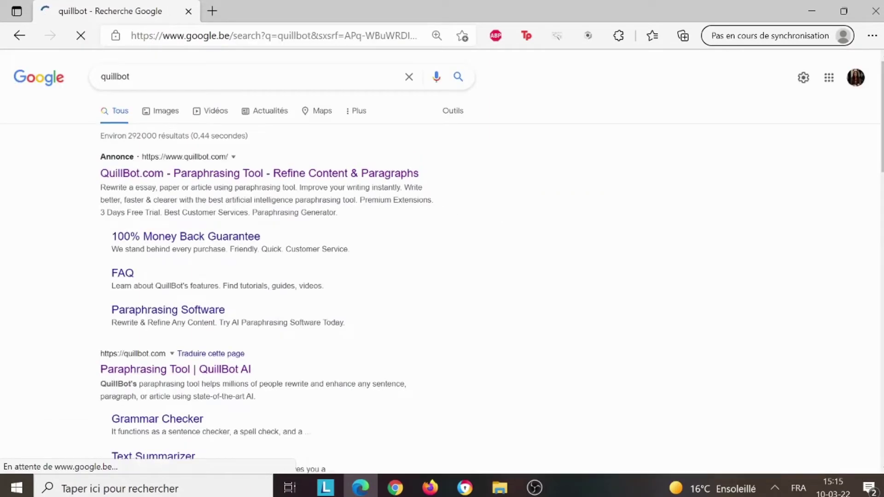
scroll(487, 219, down, 1)
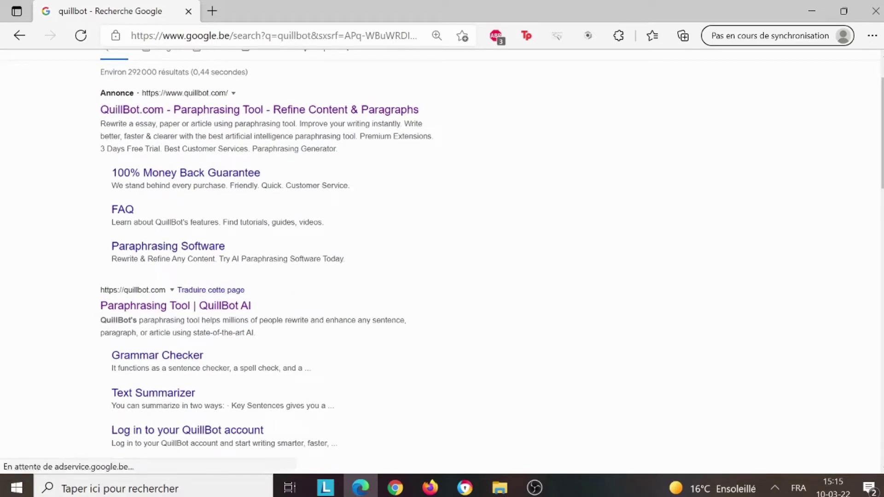
click(183, 306)
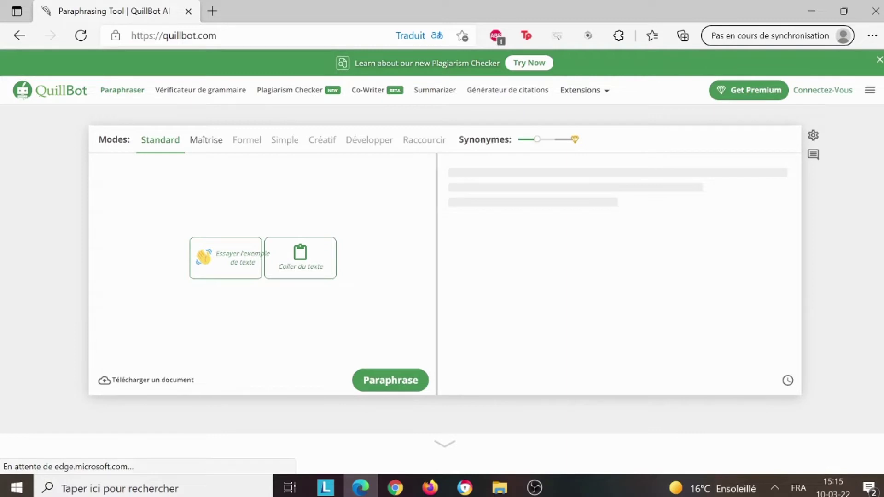
Step: Insert the sample text into the paraphraser and paraphrase it in Standard mode
click(240, 266)
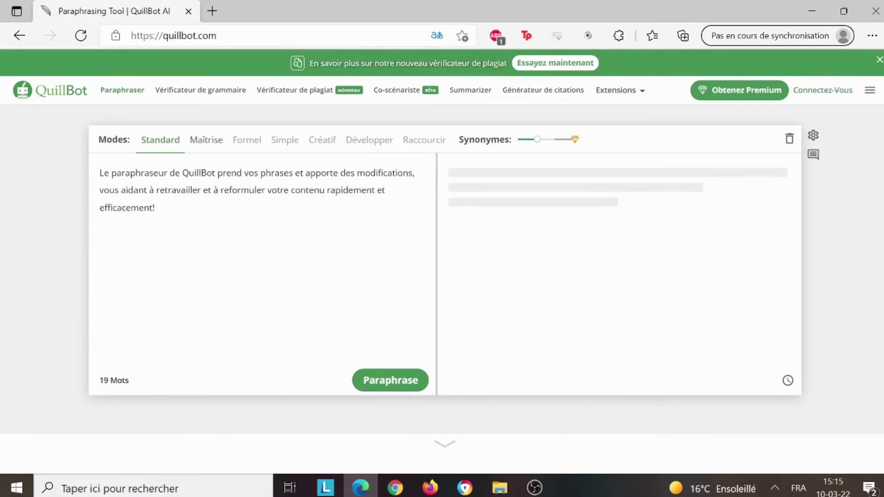
click(404, 384)
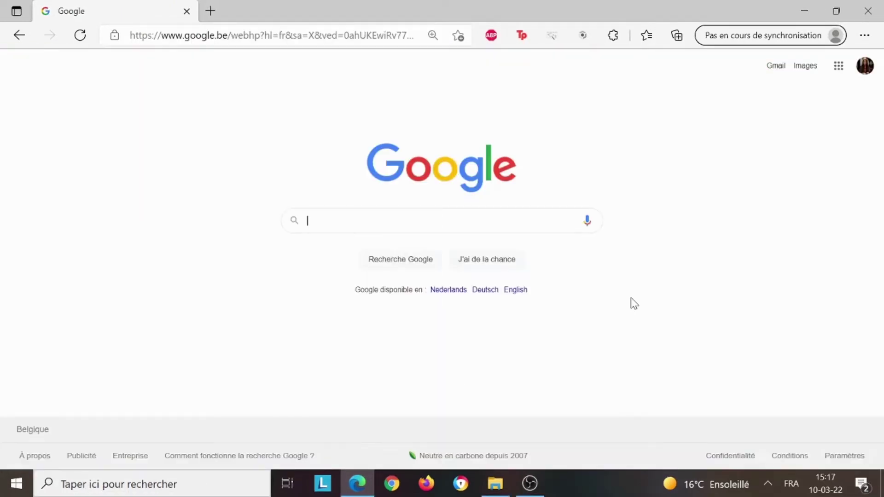
Step: Search Google for "cordial" and open the free CORDIAL online spelling and grammar corrector
click(544, 216)
text(co)
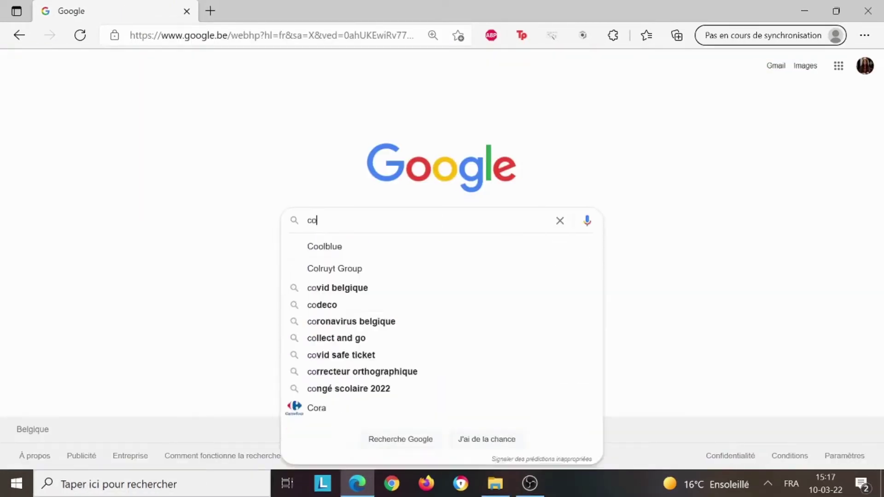
text(rdial)
key(Return)
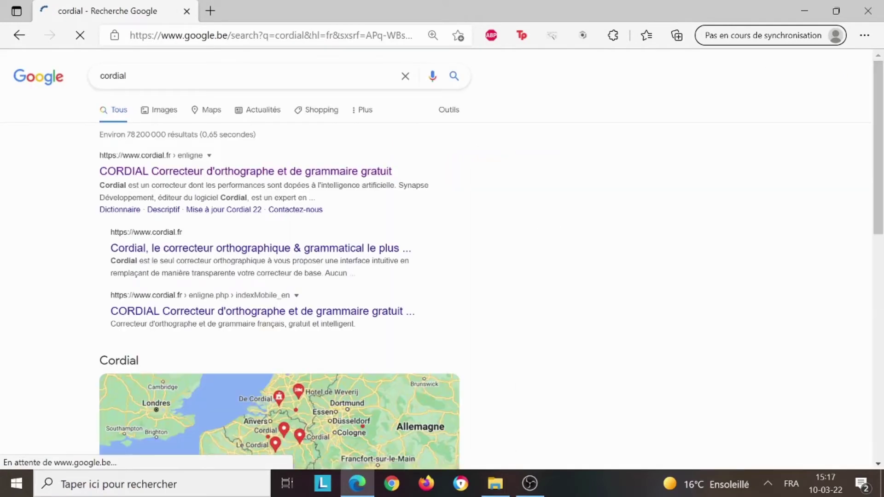
click(342, 173)
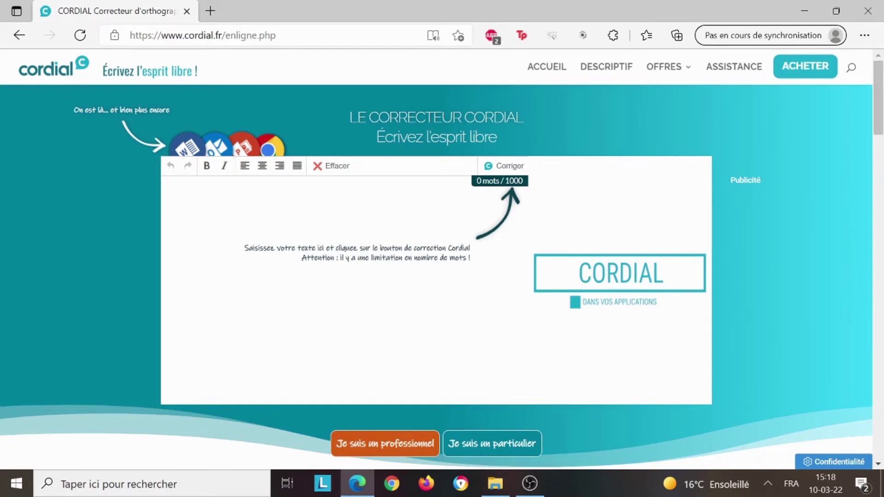
Step: Enter "La maison brûlent." and "Mes pomme son pourry." on separate lines in the corrector and run the correction
click(369, 266)
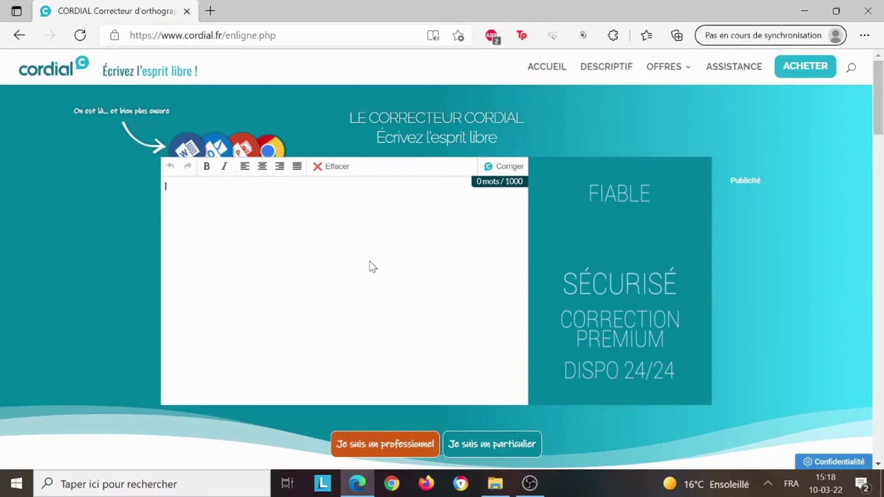
text(La maison )
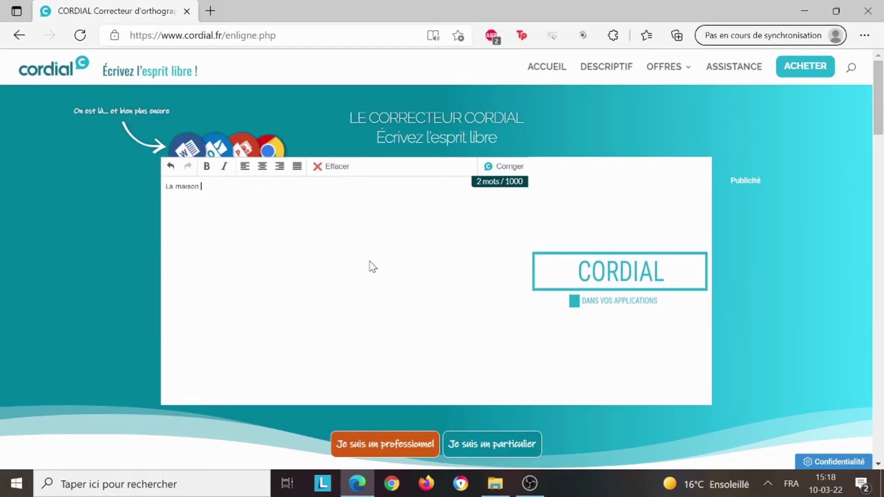
text(brûlent.)
key(Return)
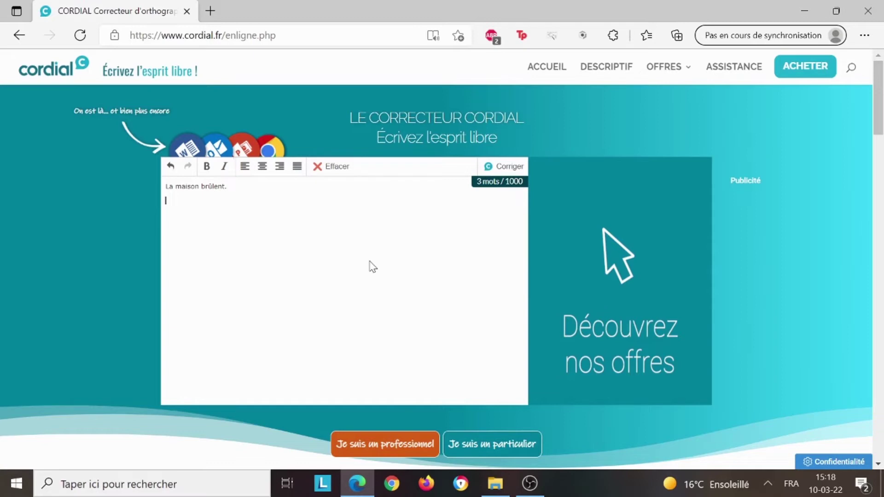
text(Mes pomme)
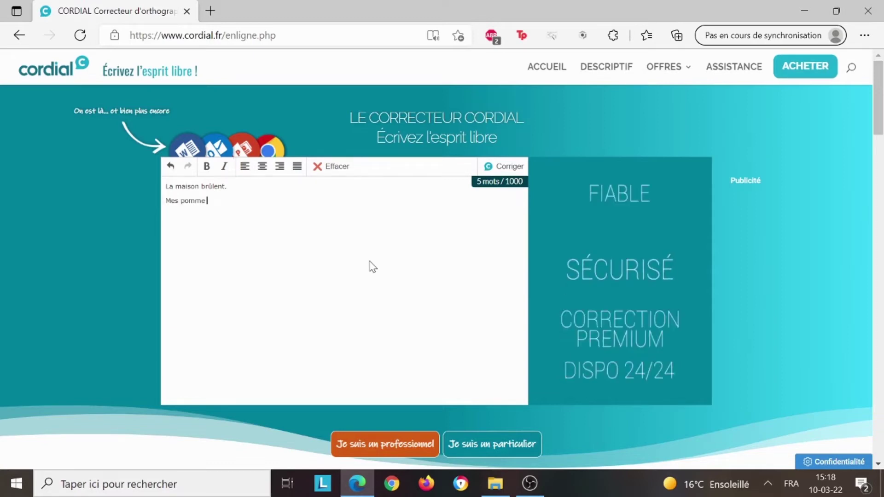
text( s)
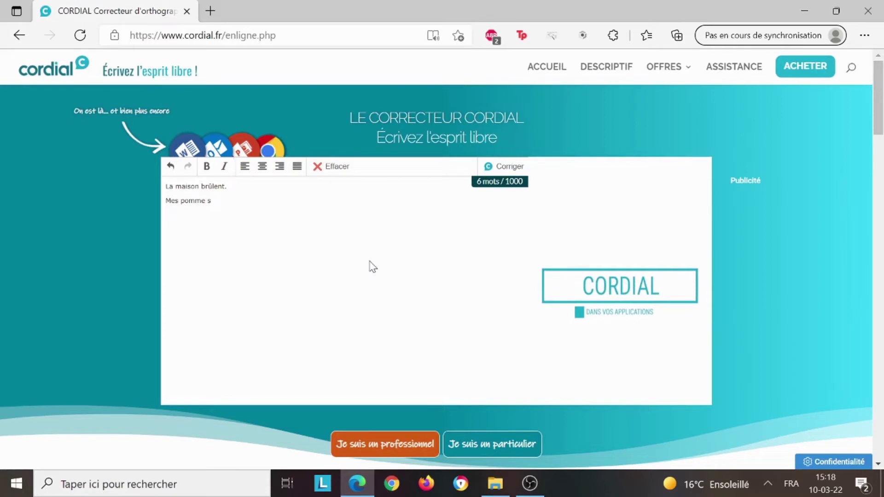
text(on pou)
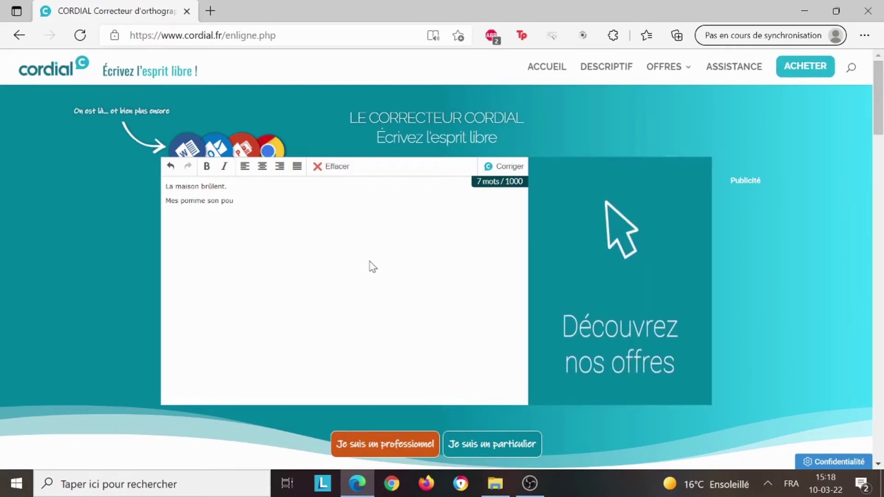
text(rry.)
click(503, 168)
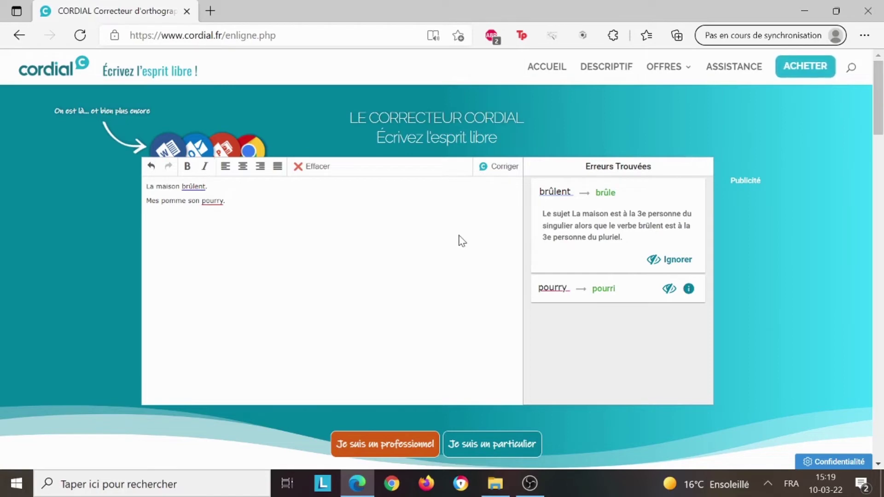
click(322, 175)
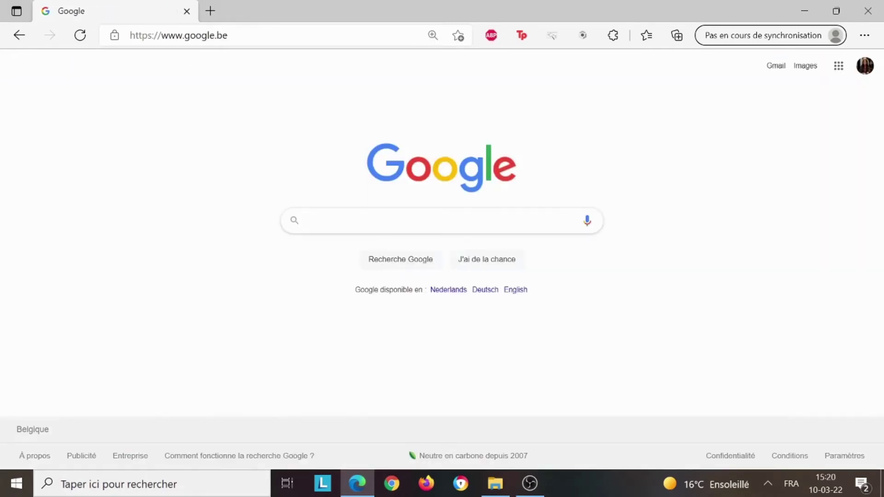
Step: Find EssayTyper through a Google search for "essay typer" and start an essay on "belgique"
text(essay typer)
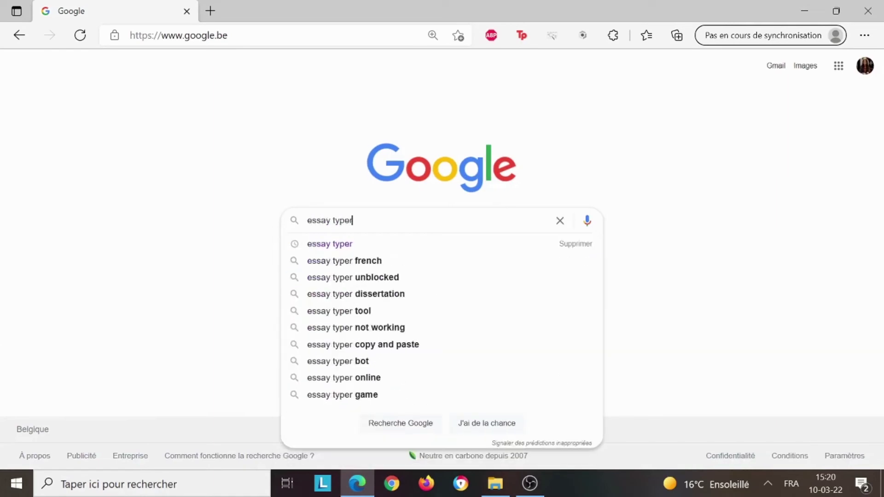
key(Return)
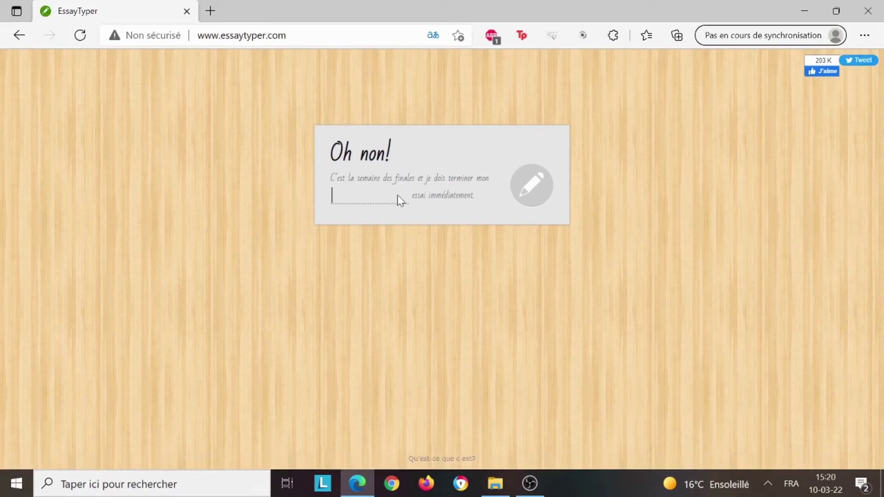
text(belgique)
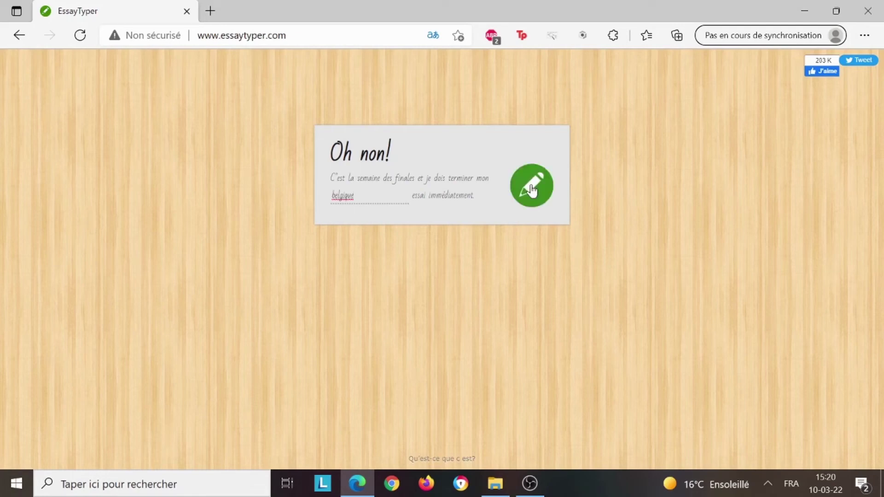
click(530, 189)
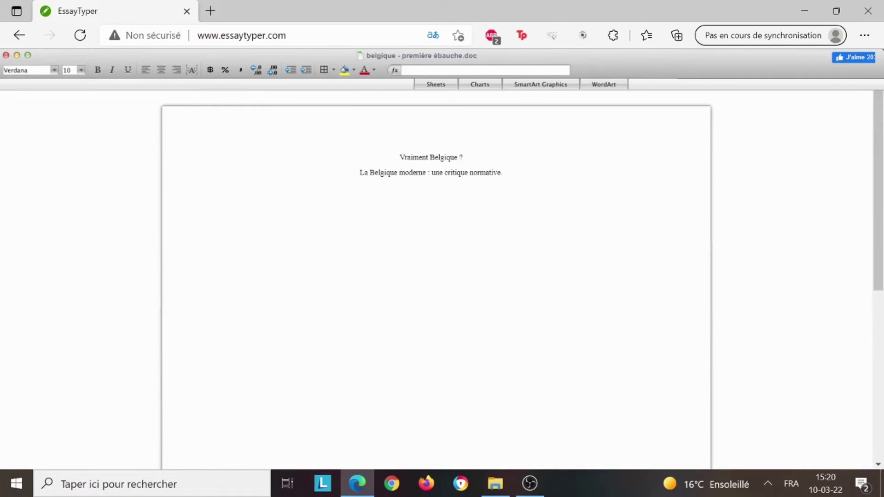
Step: Generate the body of the belgique essay, from the Kingdom of Belgium introduction to the Benelux Union sentence, and review the full draft
text(Belgium, officially the Kingdom of Belgium, is a country in Western Europe. The country is bordered by the Netherlands to the north, Germany to the east, Luxembourg to the southeast, France to the southwest, and the Nort)
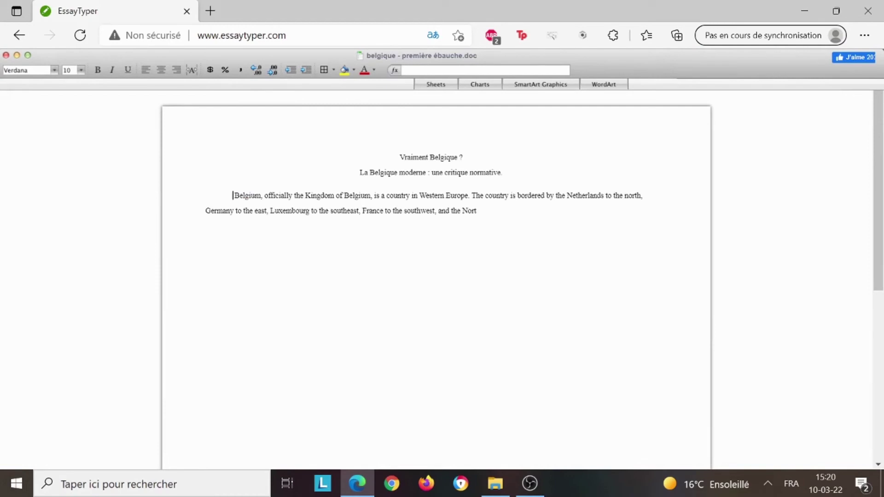
text(h Sea to the northwest. It covers an area of and has a population of more than 11.5 million, making it the 22nd most densely p)
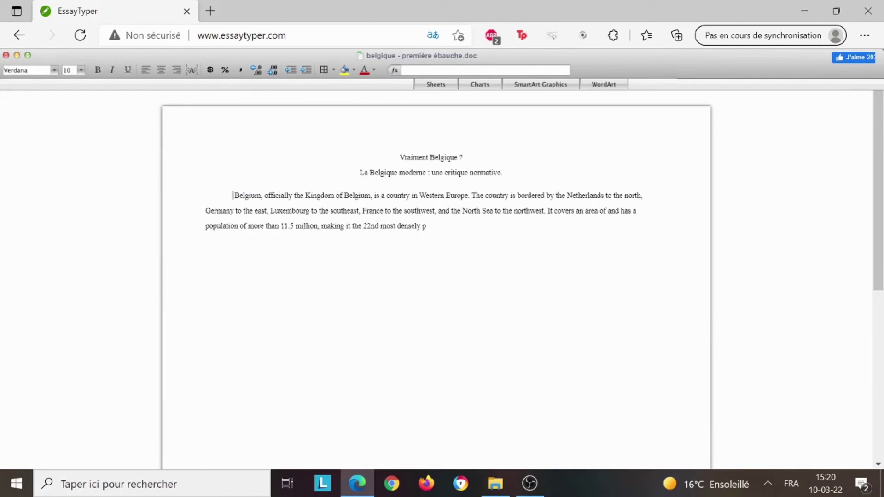
text(opulated country in the world and the 6th most densely populated country in Europe, with a density of. The capital and largest city is Brussels; other major cities are Antwerp, Ghent, Charleroi, Liège, Bruges, Namur, and Leuven. Belgium is a sovereign state and a federal constitutional monarchy with a parliamentary system. Its institutional organization is complex and is structured on both regional and linguistic grounds. It is divided into three highly autonomous regions: the Flemish Region in the north, the Walloon Region in the south, and the Brussels-Capital Region. Brussels is the smallest and most densely populated region, as well as the richest region in terms of GDP per capita. Belgium is home to two main linguistic communities: the Dutch-speaking Flemish Community, which constitutes about 60 percent of the population, and the French-speaking Community, which constitutes about 40 percent of the population. A small German-speaking Community, numbering around one percent, exists in the East Cantons. The Brussels-Capital Region is officially bilingual in French and Dutch, although French is the dominant language. Belgium's linguistic diversity and related political conflicts are reflec)
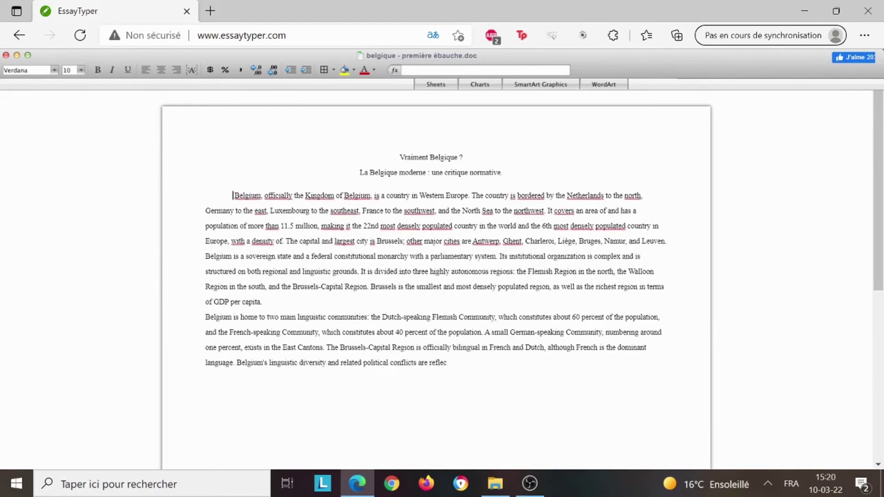
text(ted in its complex system of governance, made up of six different governments. The country as it exists today was established following the 1830 Belgian Revolution, when it seceded from the Netherlands, which had itself only existed since 1815. The name chosen for the new state is derived from the Latin word Belgium, used in Julius Caesar's "Gallic Wars", to describe a nearby region in the period around 55 BCE. Belgium is part of an area known as the Low Countries, historically a somewhat larger region than the Benelux group of states, as it also included parts of northern France. Since the Middle Ages, its central location near several major rivers has meant that the area has been relatively prosperous, connected commercially and politically to its bigger neighbours. Belgium has also been the battleground of European powers, earning the moniker the "Battlefield of Europe", a reputation strengthened in the 20th century by both world wars)
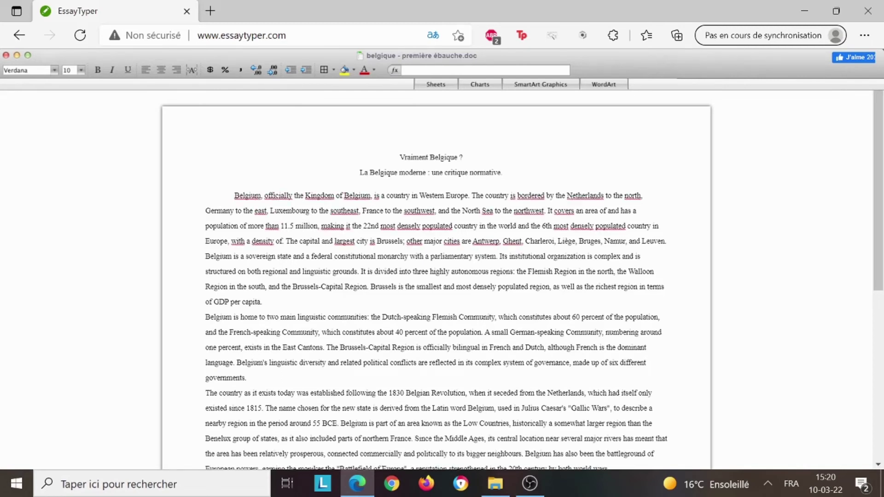
text(. Belgium participated in the Industrial Revolution and, during the course of the 20th century, possessed a number of colonies in Africa. Between 1888 and 1908, Leopold II, king of Belgium, perpetrated one of the largest massacres in human history in the Congo Free State, which was his private estate, and not yet a colony of Belgium. Estimates of the death toll are disputed but millions of people, a significant part of the population, died for the sake of rubber and ivory exports. The second half of the 20th century was marked by rising tensions between the Dutch-speaking and the French-speaking citizens fuelled by differences in language and culture and the unequal economic development of Flanders and Wallonia. This continuing antagonism has led to several far-reaching reforms, resulting in a transition from a unitary to a federal arrangement during the period from 1970 to 1993. Despite the reforms, tensions between the groups have remained, if not increased; there is significant separatism particularly among the Flemish; controversial language laws exist such as the municipalities with language facilities; and the formation of a coalition government took 18 months following the June 2010 federal election, a world record. Unemployment in Wallonia is more than double that of Flanders, which boomed after the Second World War. Belgium is one of the six founding countries of the European Union and its capital, Brussels, hosts the official seats of the European Commission, the Council of the European Union, and the European Council, as well as one of two seats of the European Parliament. Belgium is also a founding member of the Eurozone, NATO, OECD, and WTO, and a part of the trilateral Benelux Union)
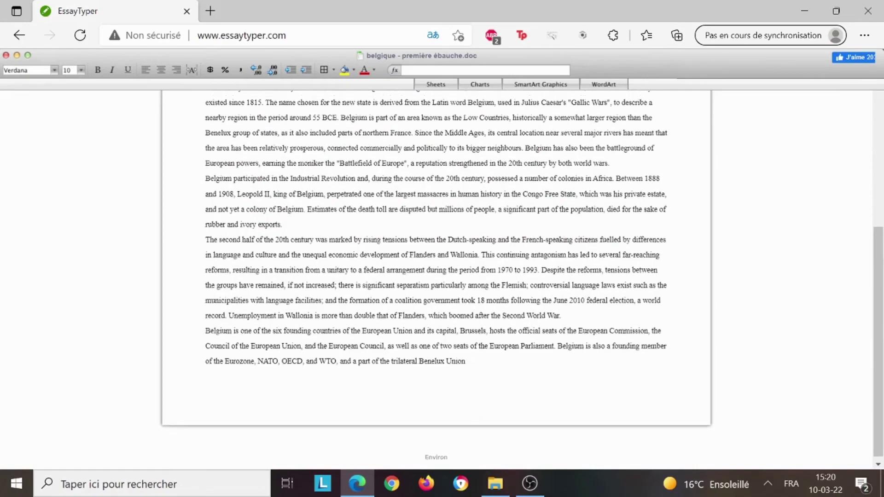
scroll(436, 276, up, 8)
scroll(435, 276, down, 5)
scroll(436, 276, down, 3)
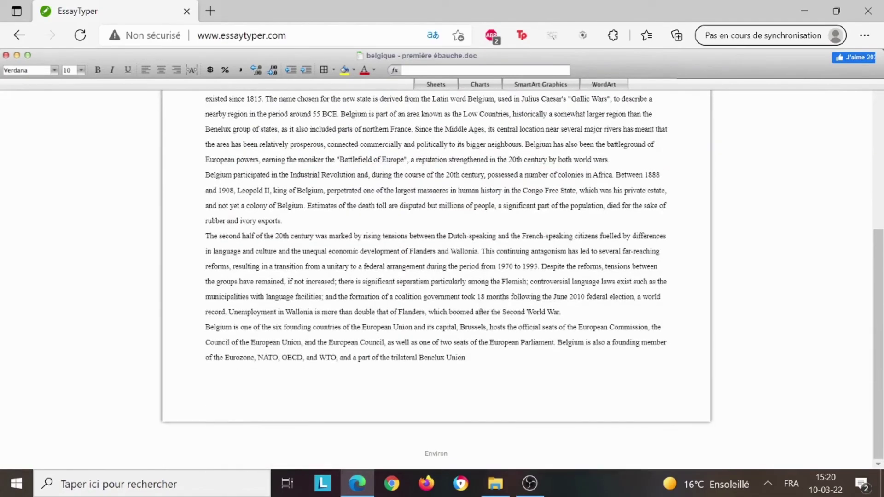
scroll(436, 276, up, 10)
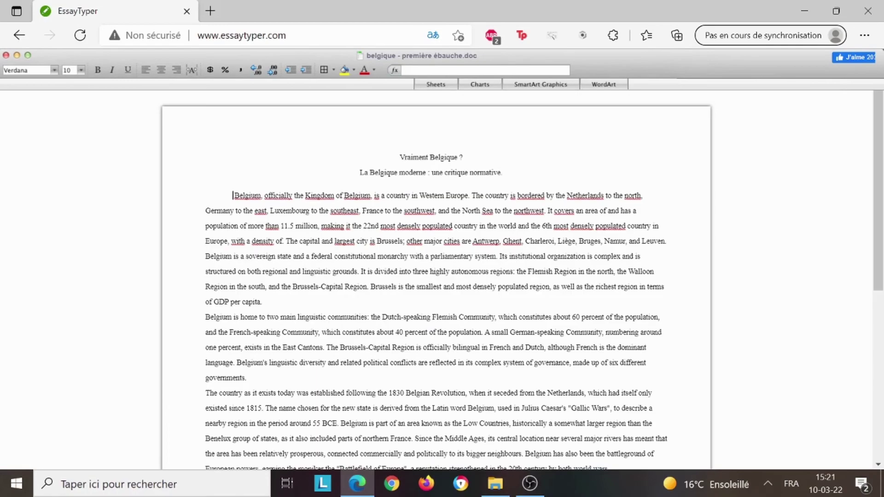
Step: Try to translate the essay page with French as the target language and check the draft from beginning to end
click(434, 37)
click(310, 161)
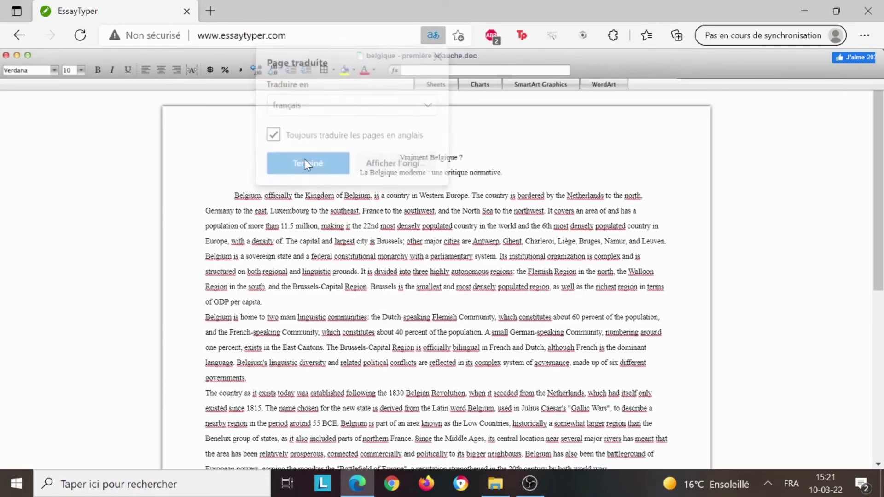
scroll(312, 168, down, 3)
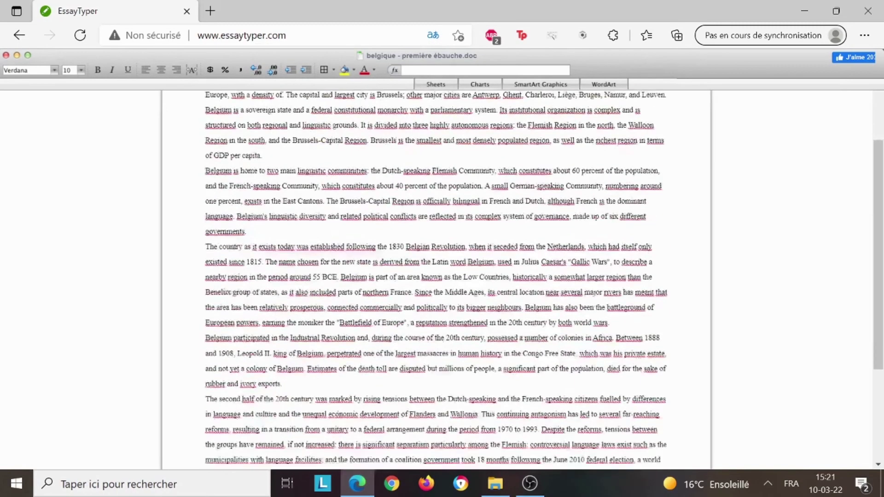
scroll(436, 276, up, 3)
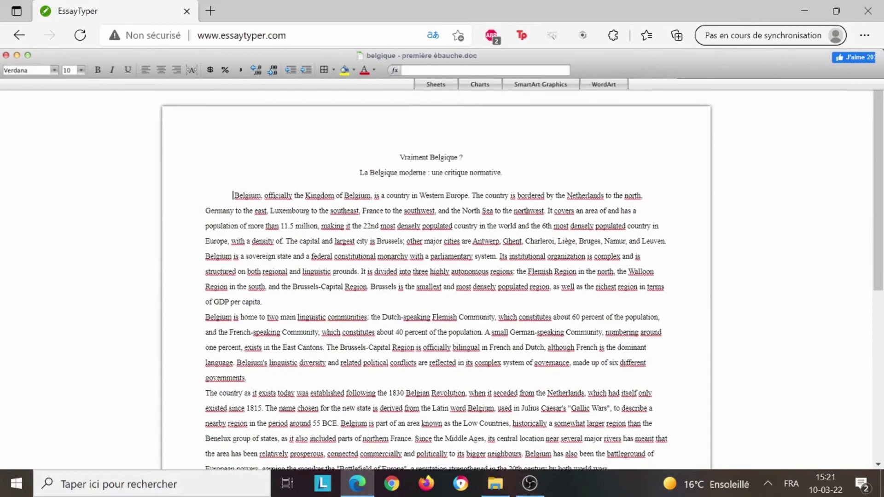
scroll(436, 276, down, 7)
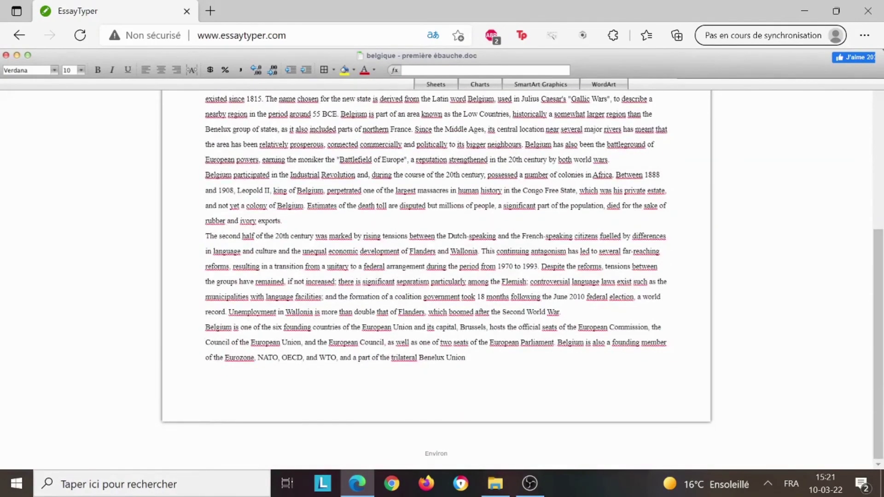